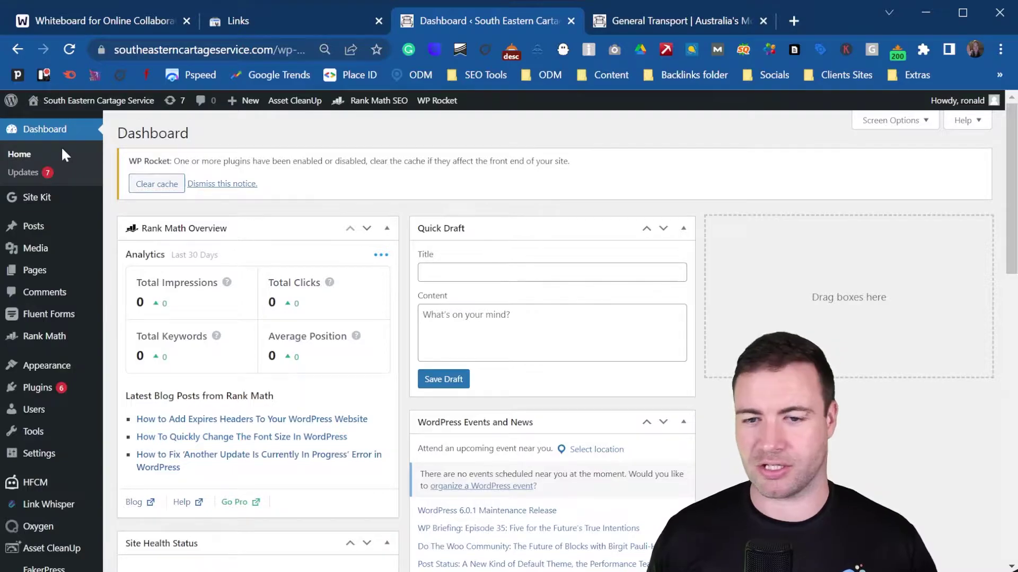
- Open the South Eastern Cartage Service homepage via Visit Site in the admin bar
{"action": "mouse_move", "coordinate": [47, 280]}
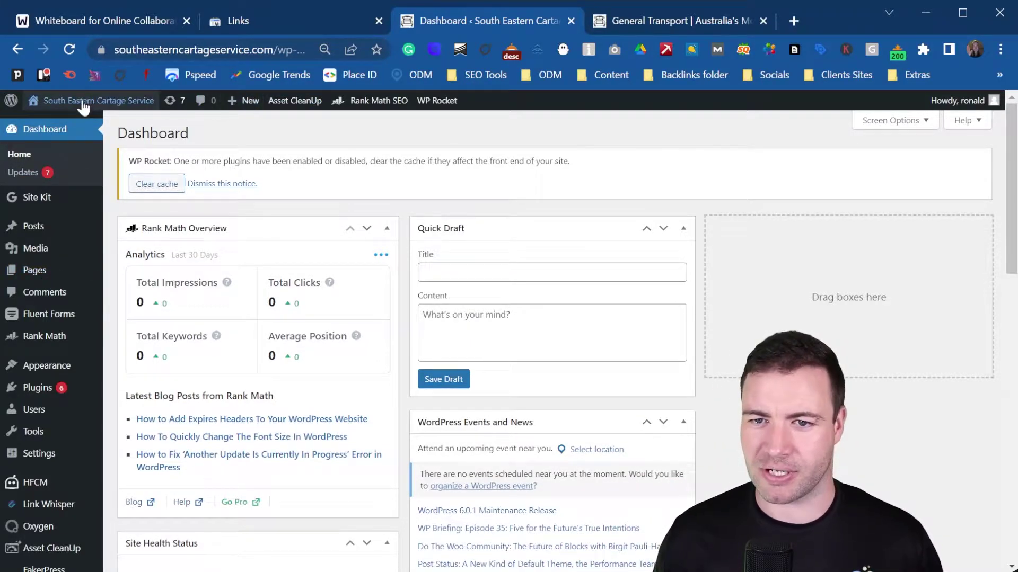
{"action": "mouse_move", "coordinate": [83, 106]}
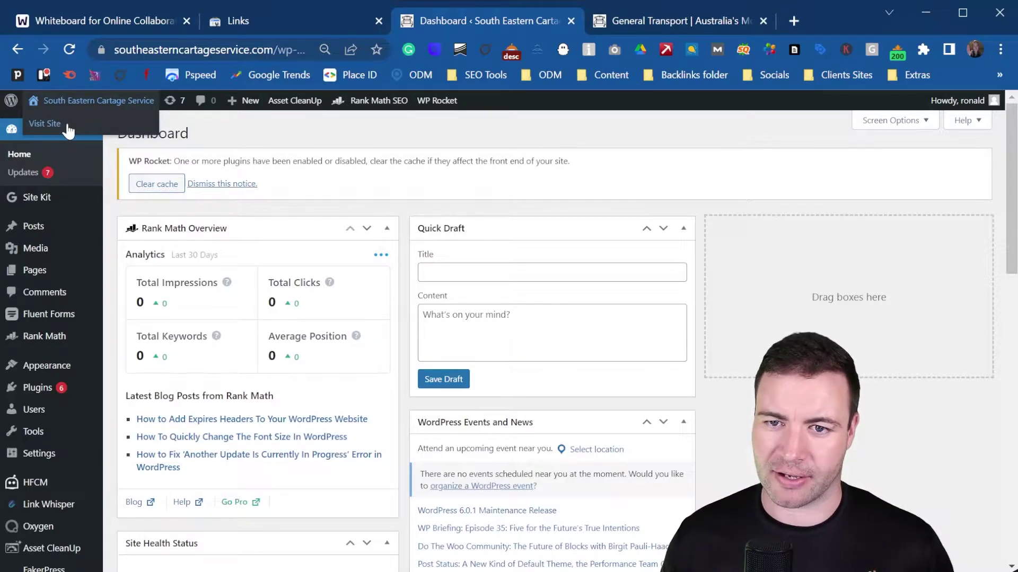
{"action": "left_click", "coordinate": [70, 130]}
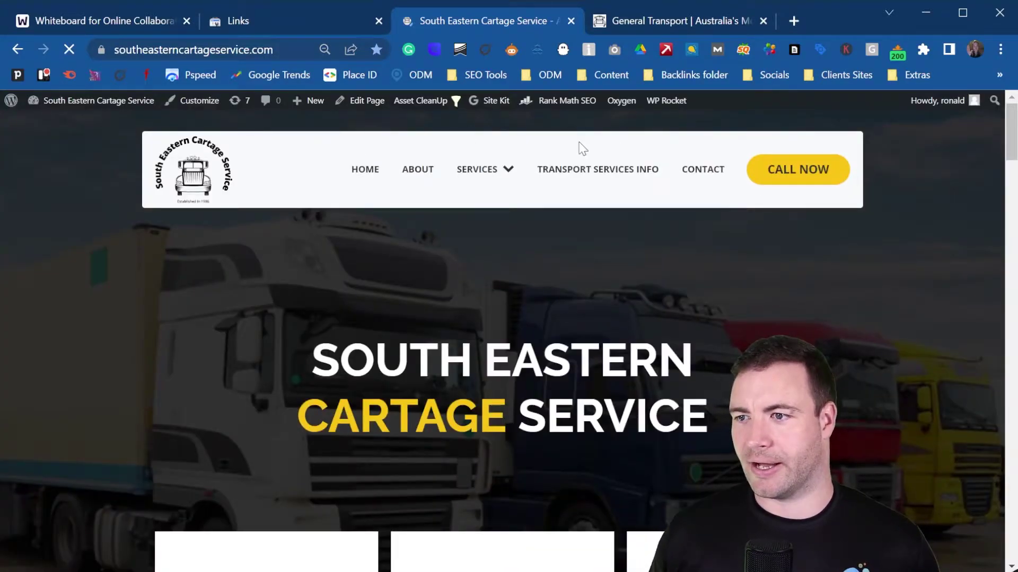
- Load the homepage in Oxygen Builder using Edit with Oxygen from the admin bar
{"action": "mouse_move", "coordinate": [623, 101]}
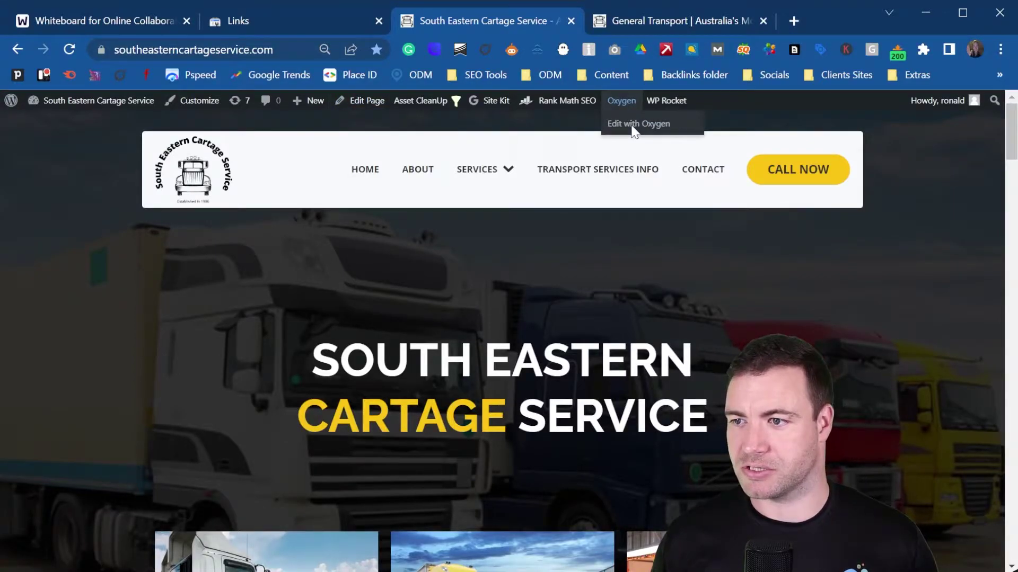
{"action": "left_click", "coordinate": [633, 130]}
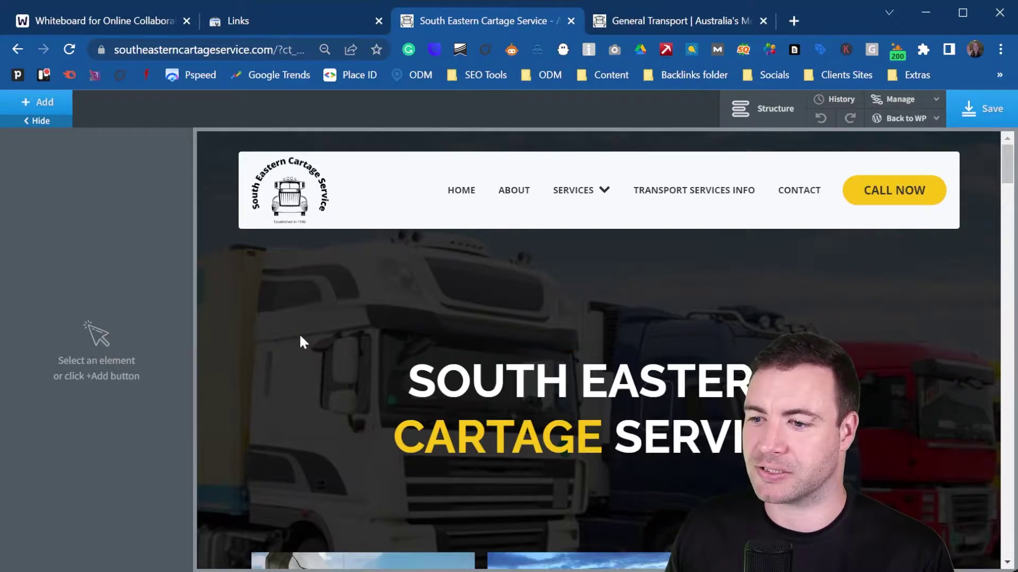
- Scroll the canvas past the three service cards to the Steel Transport Services section
{"action": "scroll", "coordinate": [281, 340], "scroll_direction": "down", "scroll_amount": 5}
{"action": "scroll", "coordinate": [416, 386], "scroll_direction": "down", "scroll_amount": 2}
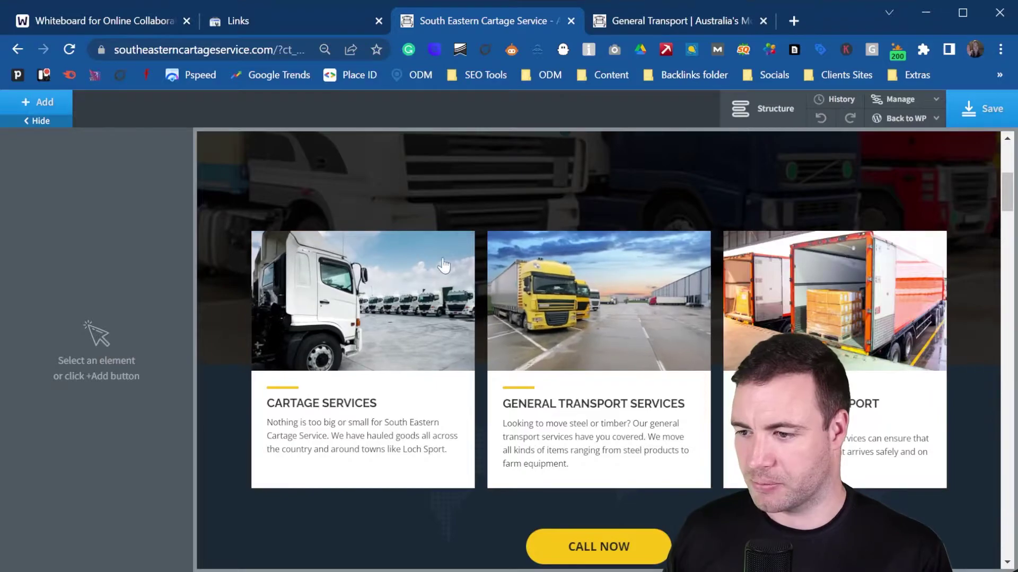
{"action": "scroll", "coordinate": [566, 258], "scroll_direction": "down", "scroll_amount": 10}
{"action": "scroll", "coordinate": [565, 258], "scroll_direction": "down", "scroll_amount": 12}
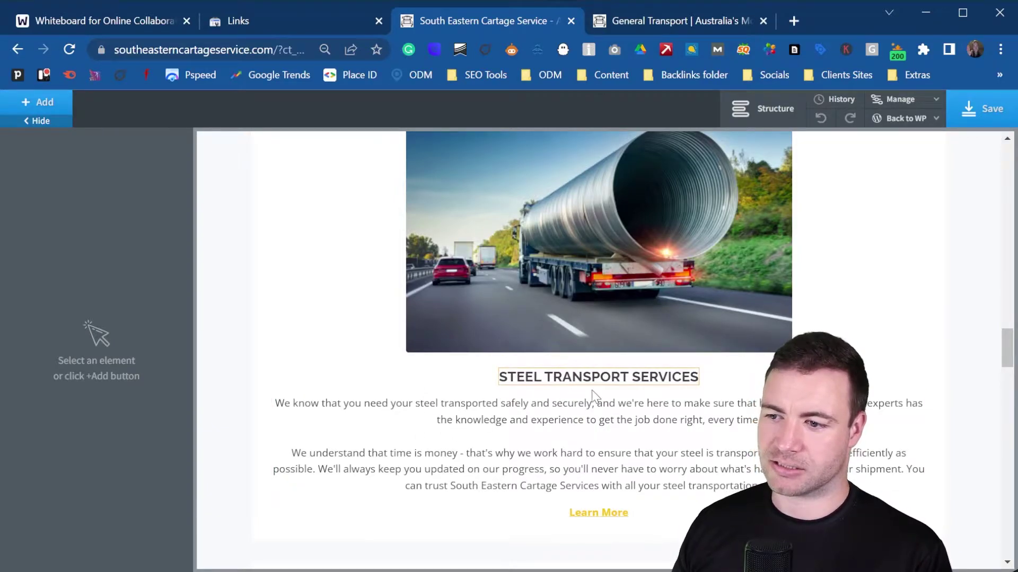
- In the General Transport tab, open Services > Steel Transport and browse the page
{"action": "left_click", "coordinate": [699, 21]}
{"action": "mouse_move", "coordinate": [485, 170]}
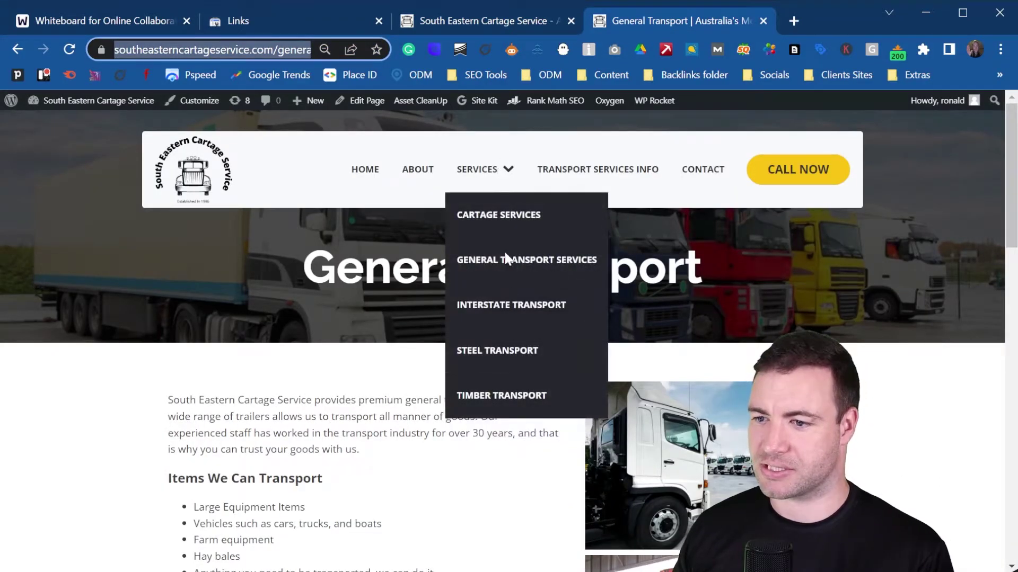
{"action": "left_click", "coordinate": [517, 352]}
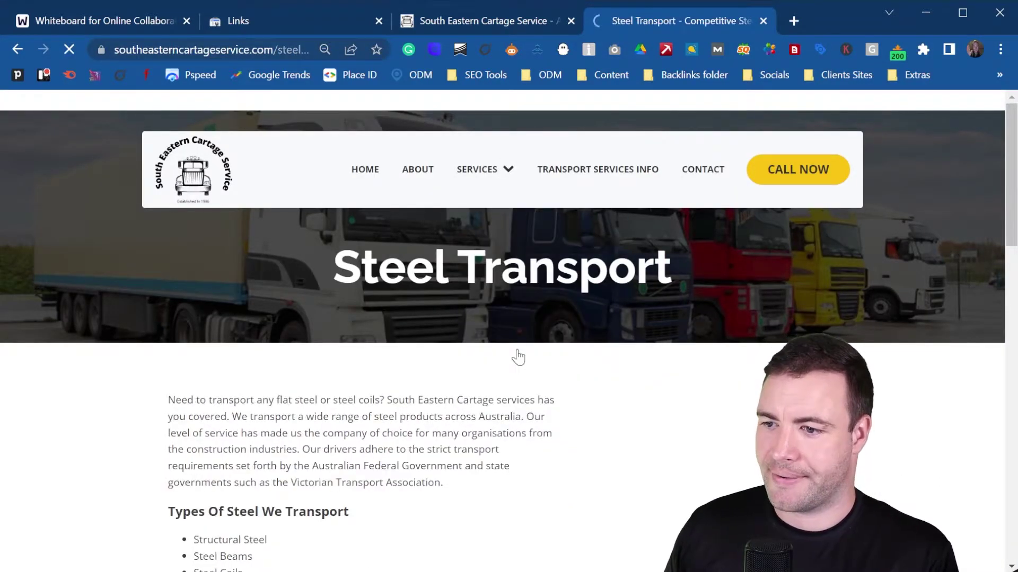
{"action": "scroll", "coordinate": [530, 284], "scroll_direction": "down", "scroll_amount": 9}
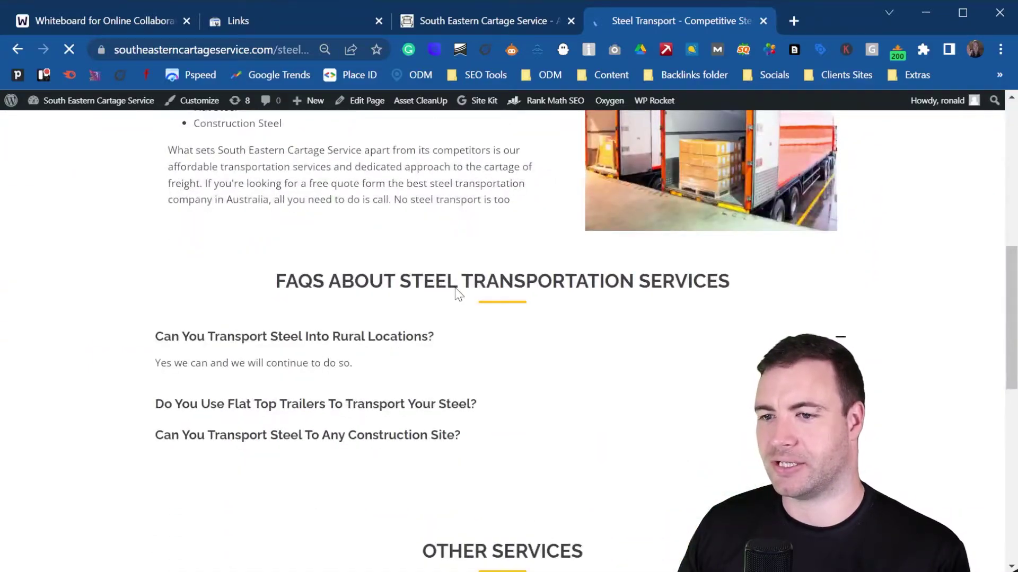
{"action": "scroll", "coordinate": [477, 289], "scroll_direction": "up", "scroll_amount": 5}
{"action": "scroll", "coordinate": [384, 283], "scroll_direction": "up", "scroll_amount": 4}
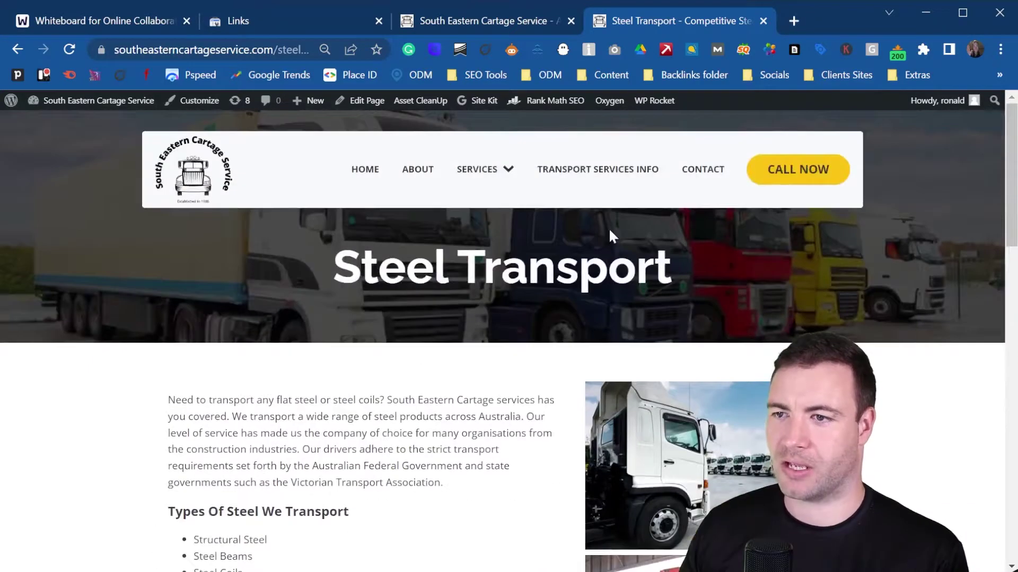
- Back in the editor, put the Steel Transport Services paragraph into inline text editing
{"action": "left_click", "coordinate": [472, 16]}
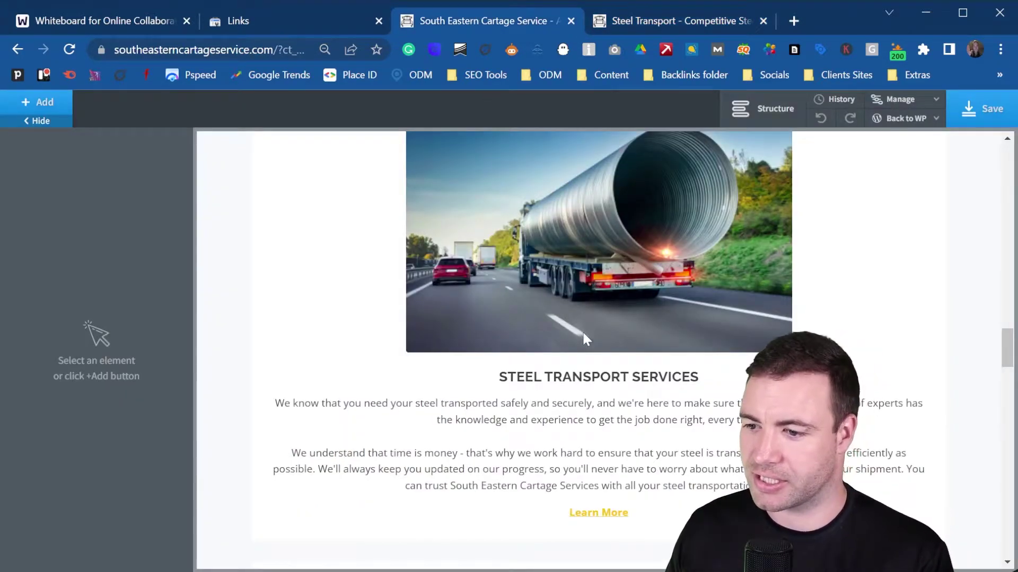
{"action": "left_click", "coordinate": [590, 427]}
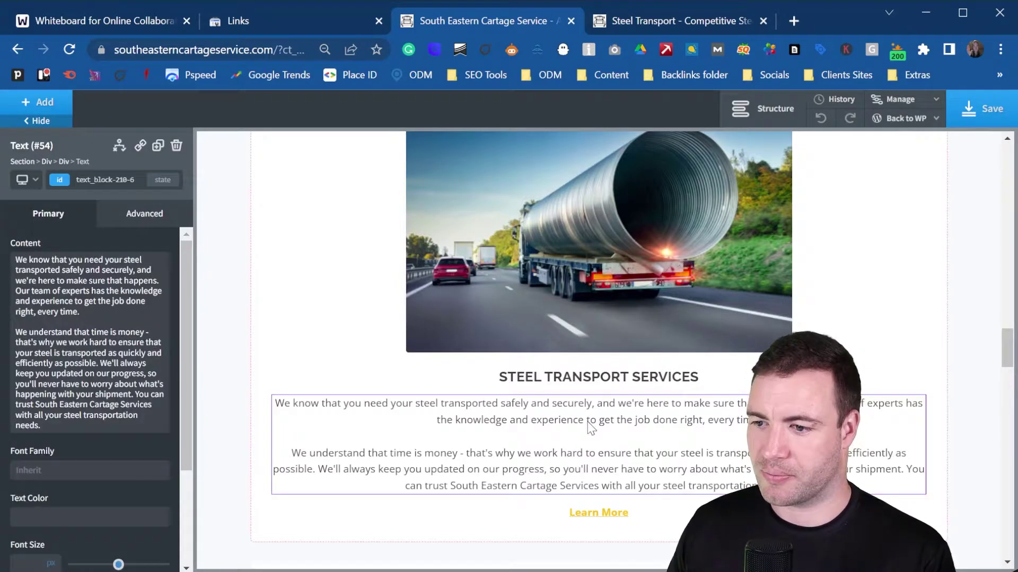
{"action": "double_click", "coordinate": [590, 425]}
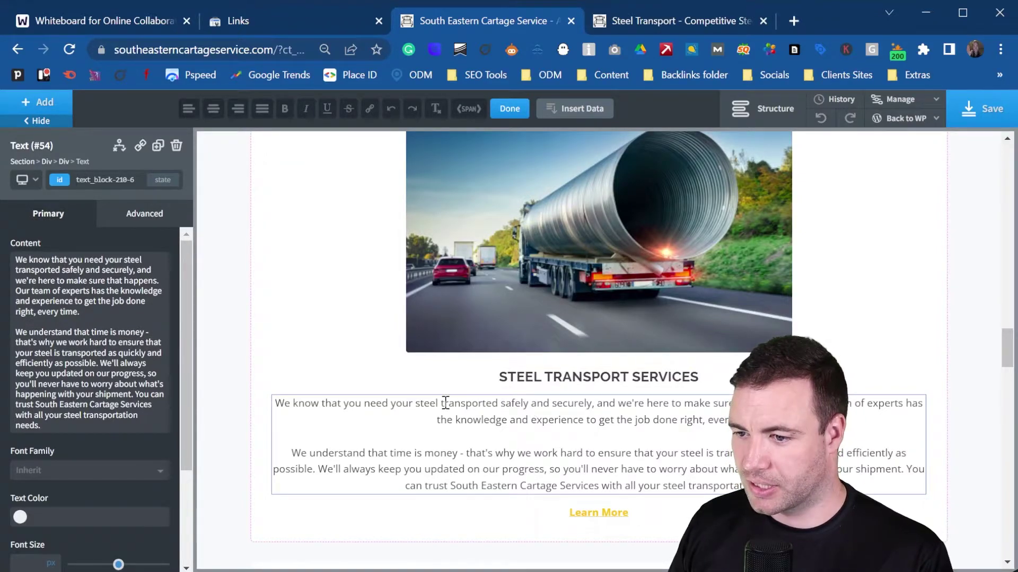
- Select 'steel transported', start a link on it, and switch to the Steel Transport page
{"action": "left_click_drag", "start_coordinate": [419, 403], "coordinate": [501, 403]}
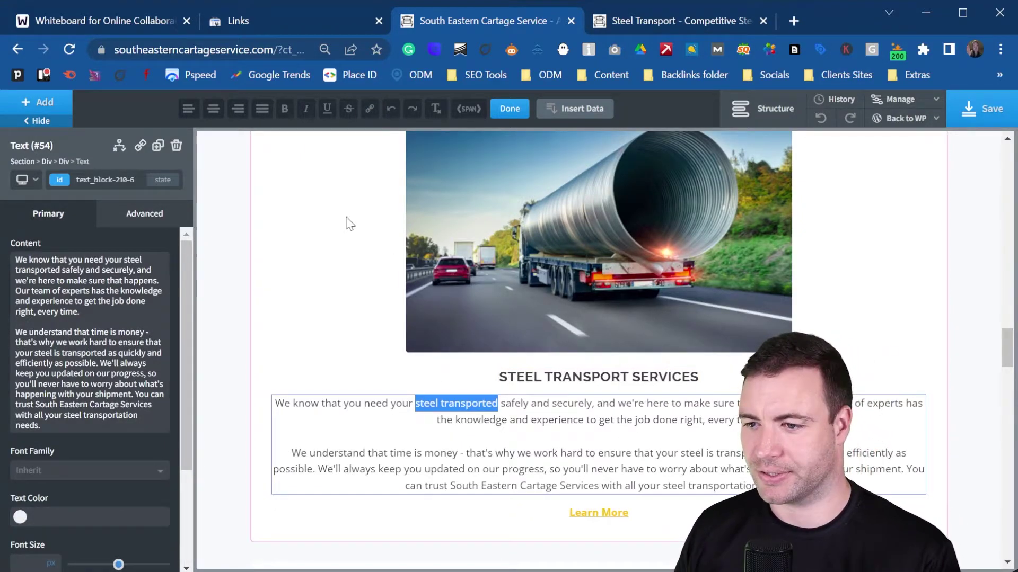
{"action": "left_click", "coordinate": [372, 112]}
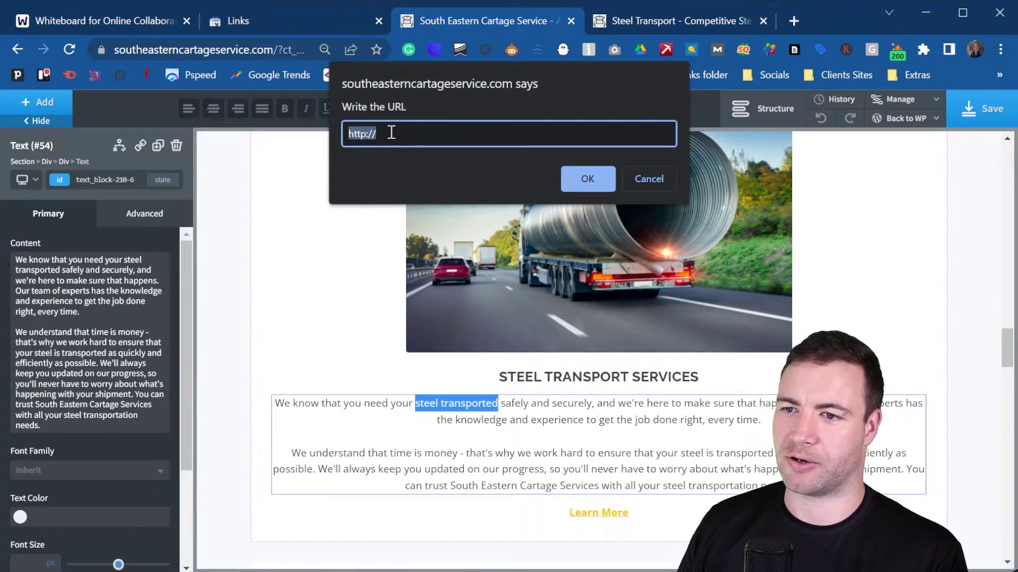
{"action": "left_click", "coordinate": [644, 24]}
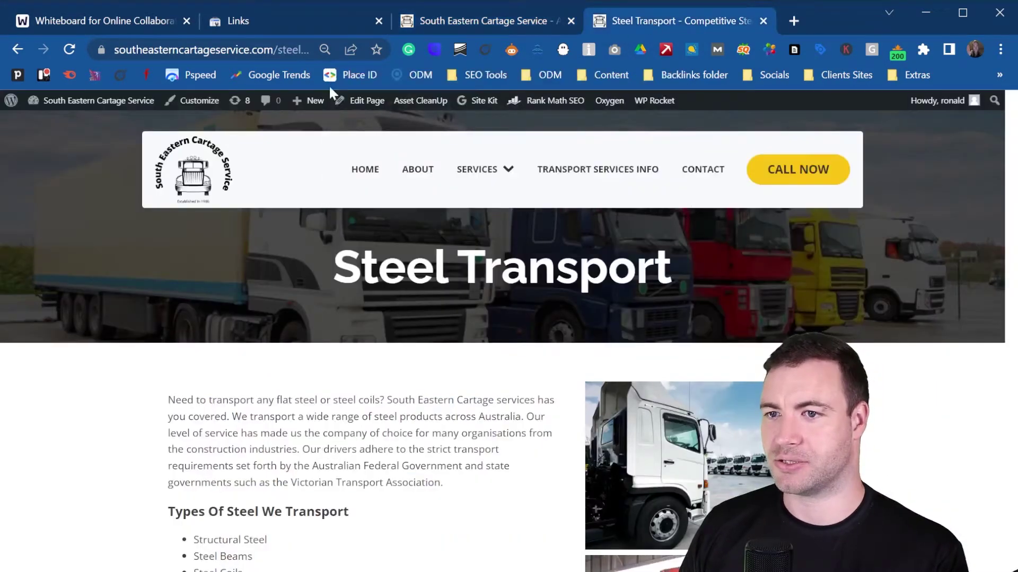
- Copy the Steel Transport page's URL and reopen the link prompt for 'steel transported'
{"action": "left_click", "coordinate": [270, 51]}
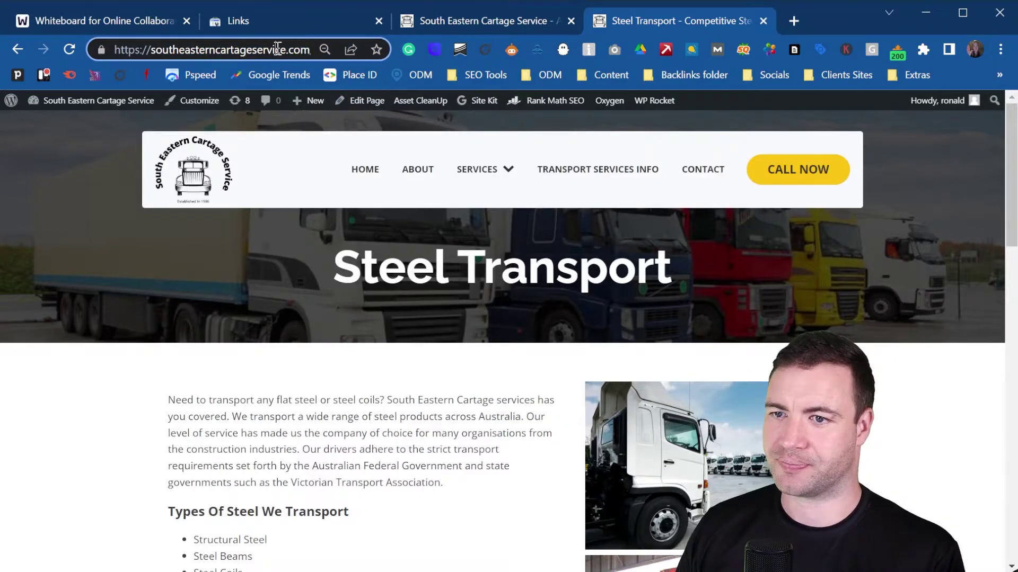
{"action": "key", "text": "ctrl+a"}
{"action": "key", "text": "ctrl+c"}
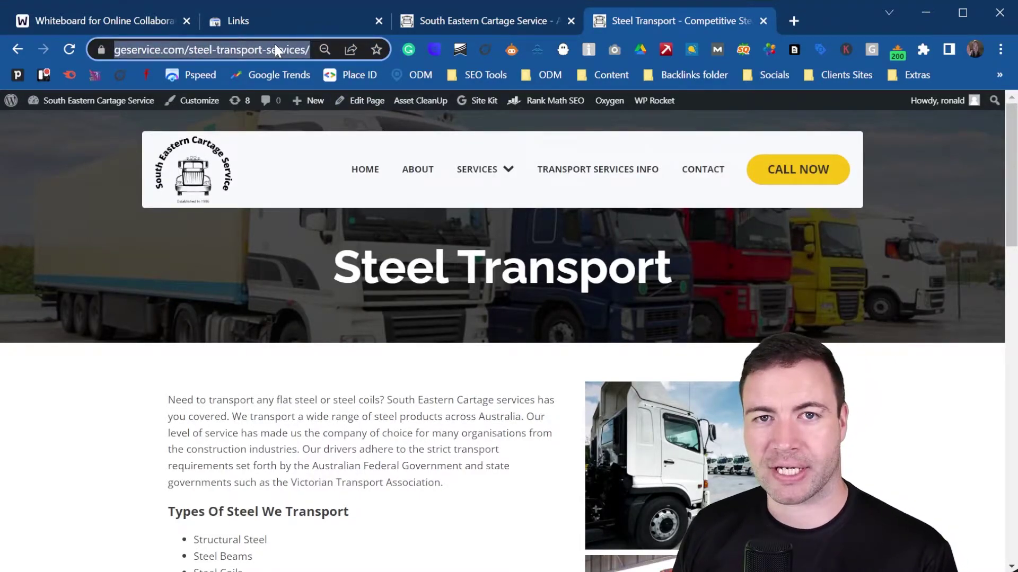
{"action": "left_click", "coordinate": [517, 19]}
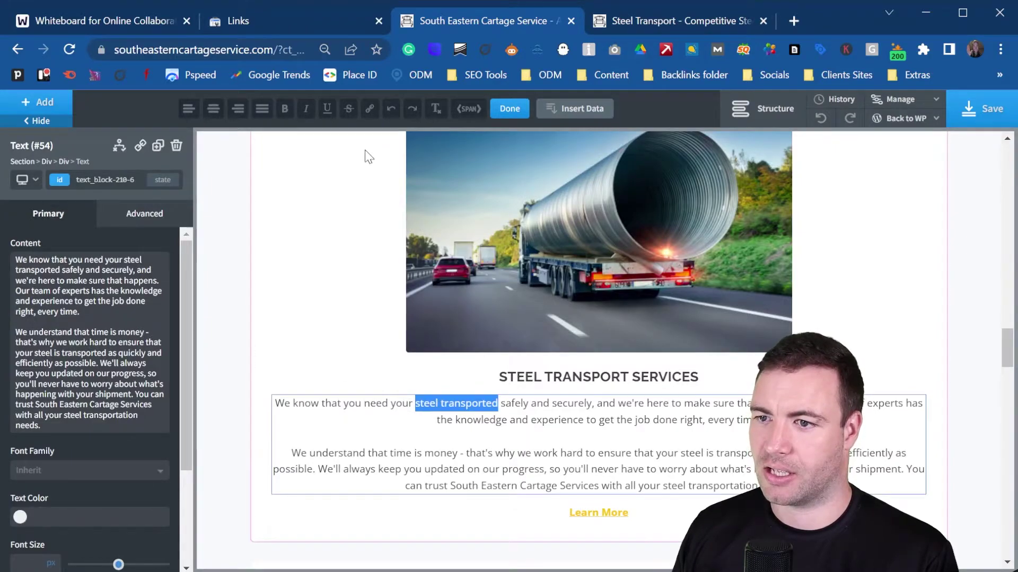
{"action": "left_click", "coordinate": [371, 109]}
{"action": "left_click", "coordinate": [404, 136]}
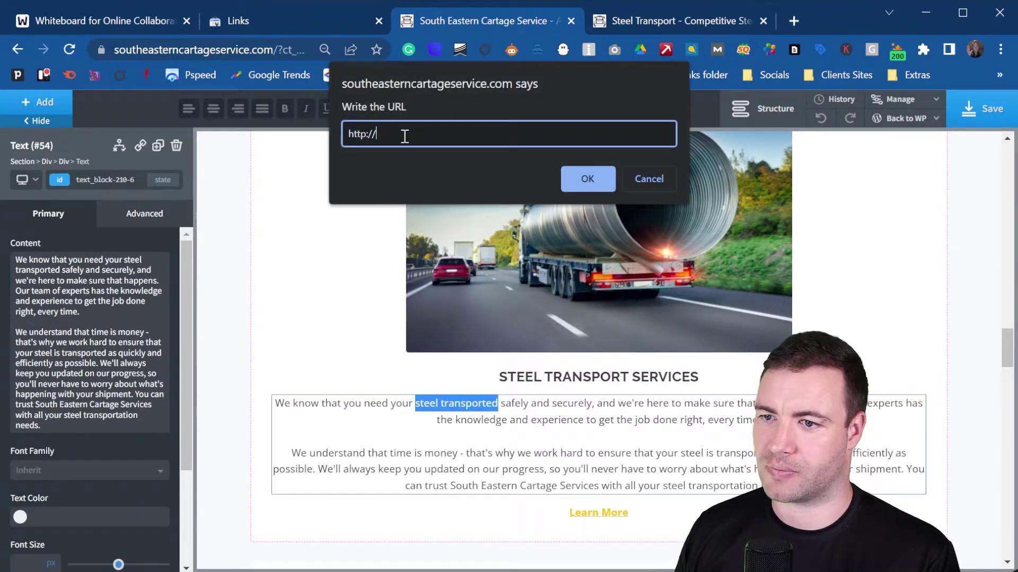
{"action": "key", "text": "ctrl+a"}
{"action": "key", "text": "ctrl+v"}
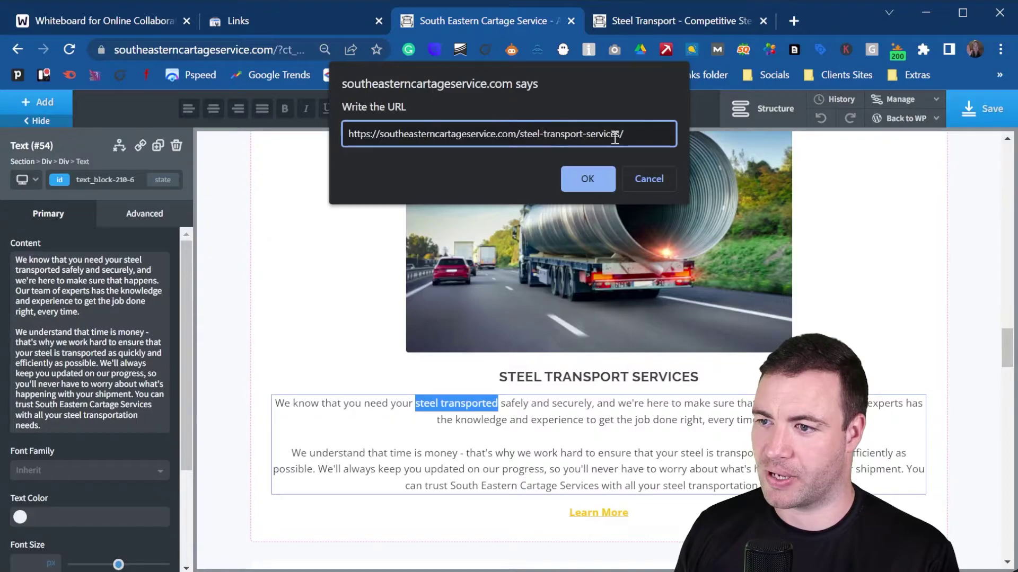
{"action": "left_click", "coordinate": [595, 182]}
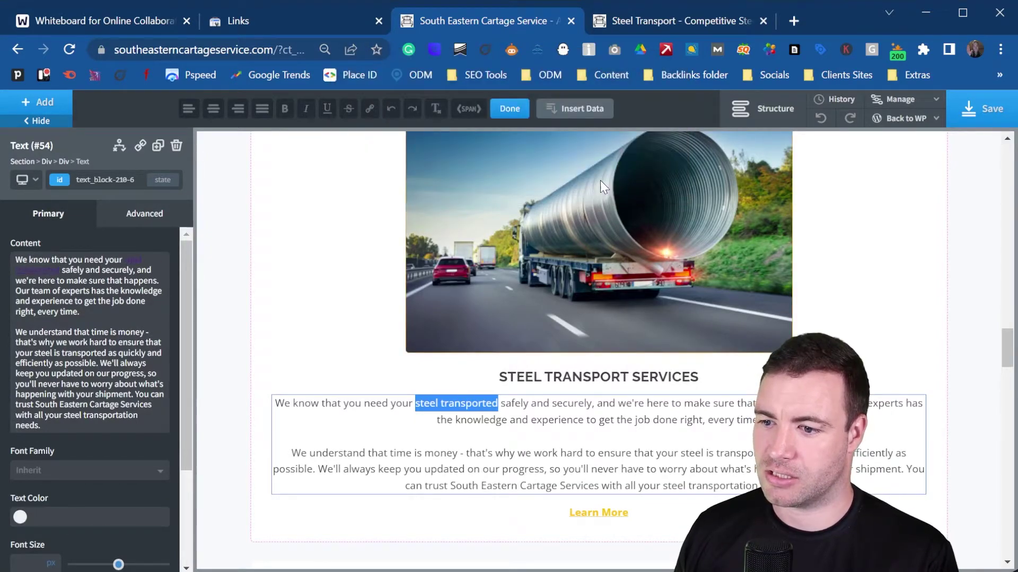
{"action": "left_click", "coordinate": [741, 455]}
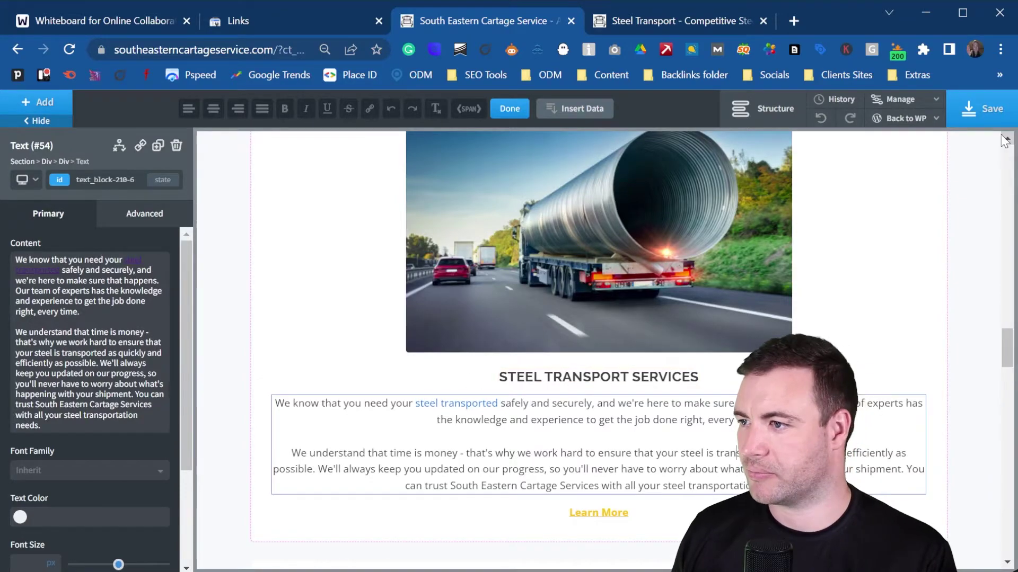
- Save the homepage and exit Oxygen through Back to WP to the Home page editor
{"action": "left_click", "coordinate": [978, 118]}
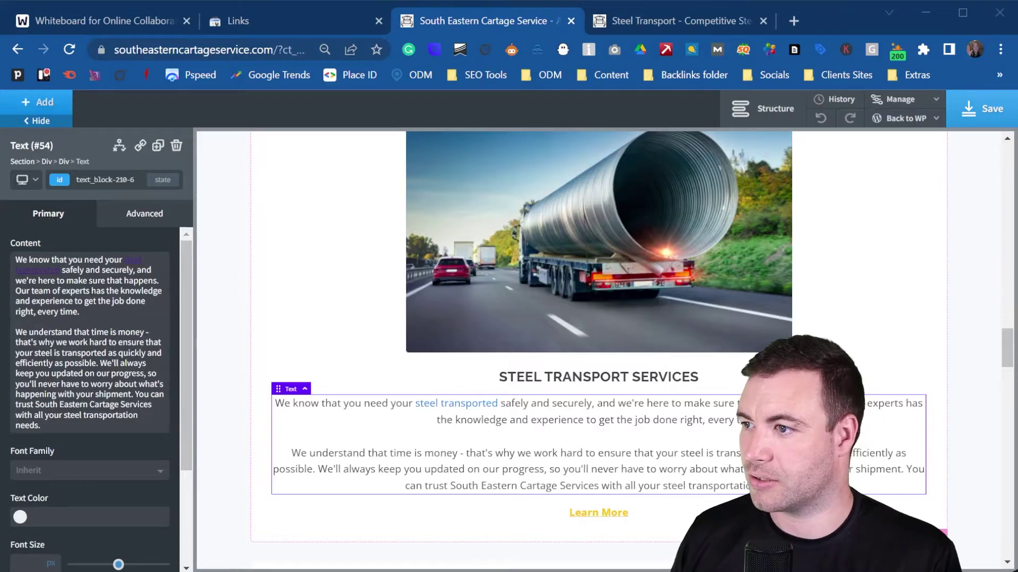
{"action": "scroll", "coordinate": [604, 344], "scroll_direction": "down", "scroll_amount": 10}
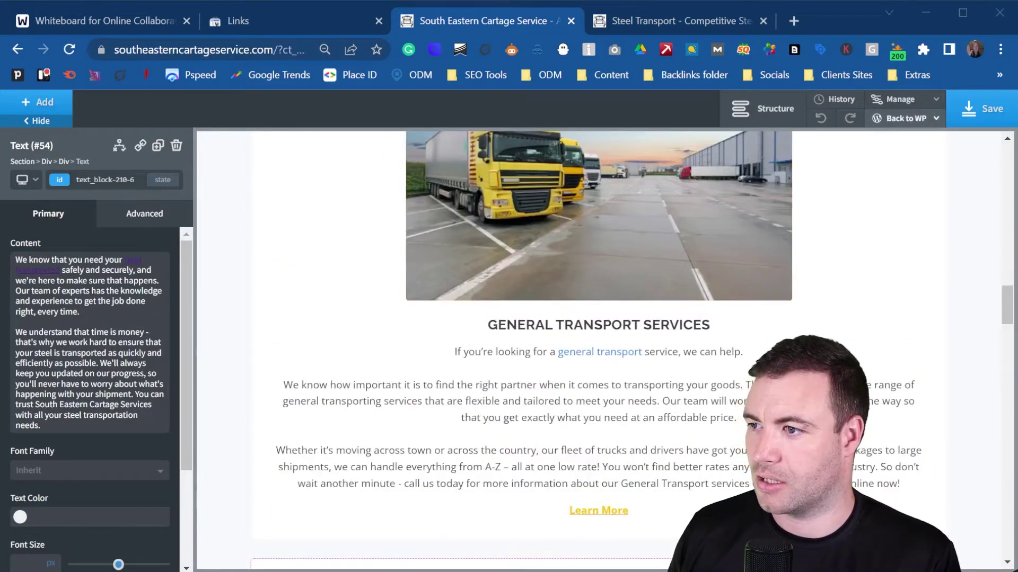
{"action": "left_click", "coordinate": [906, 118]}
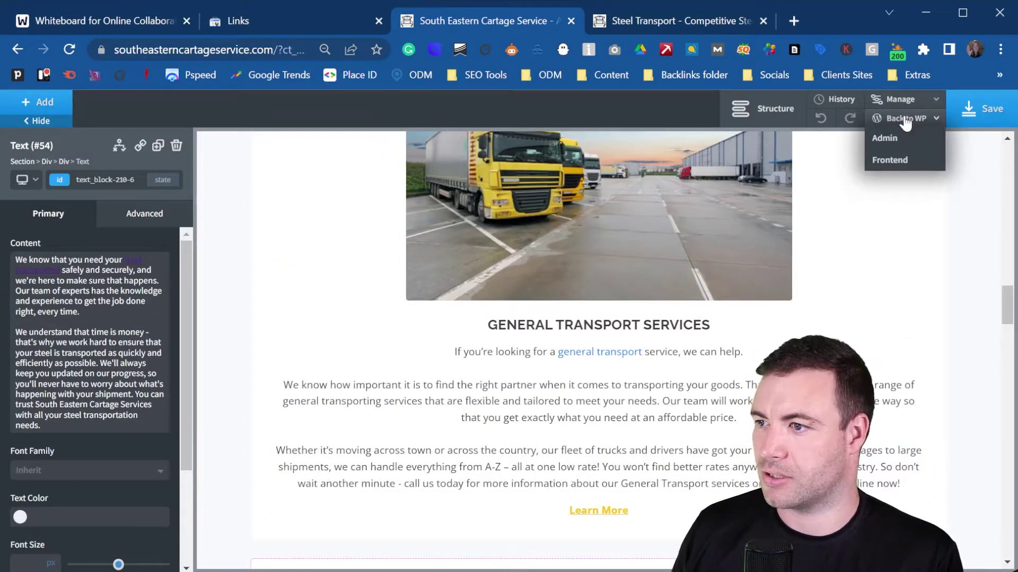
{"action": "left_click", "coordinate": [912, 161]}
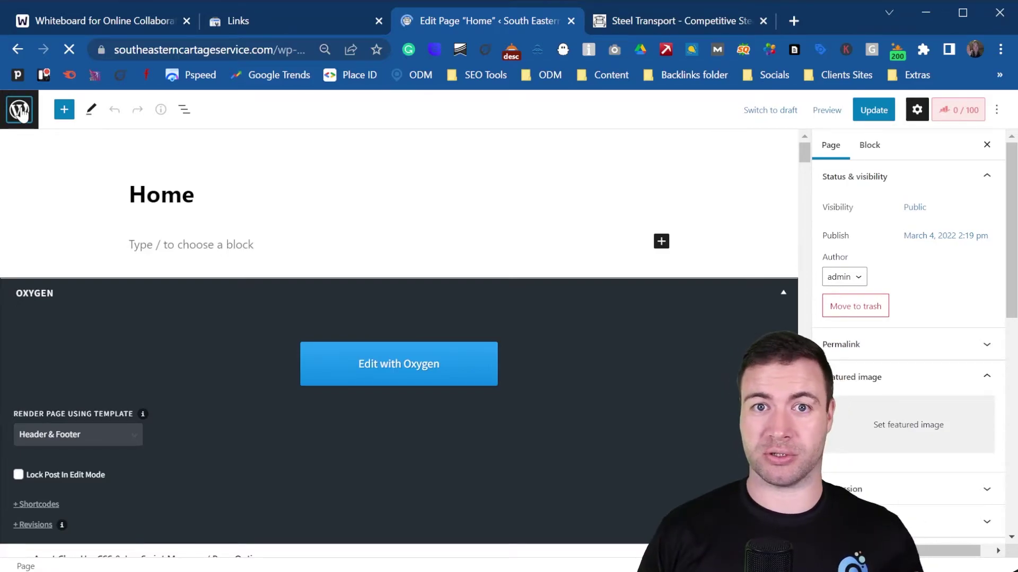
- From All Posts, open 'Best Timber Transport Options For Those Who Want To Transport In Australia' for editing
{"action": "left_click", "coordinate": [20, 111]}
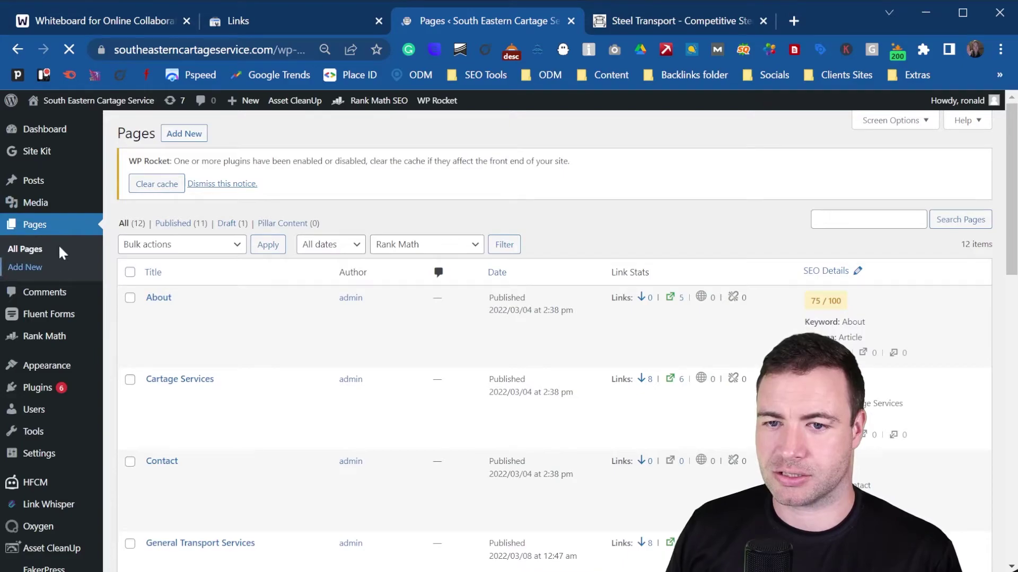
{"action": "mouse_move", "coordinate": [37, 184]}
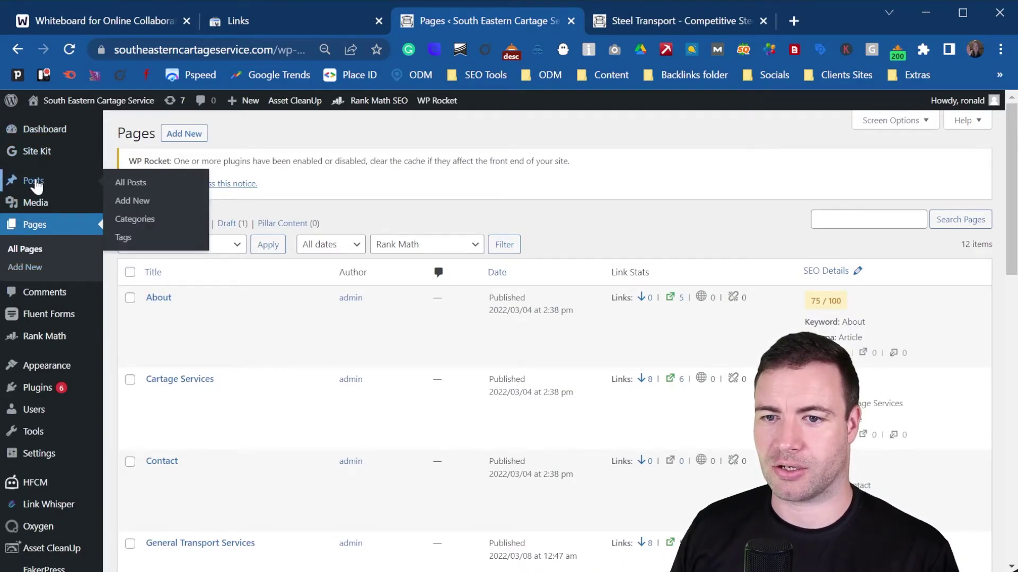
{"action": "left_click", "coordinate": [42, 185]}
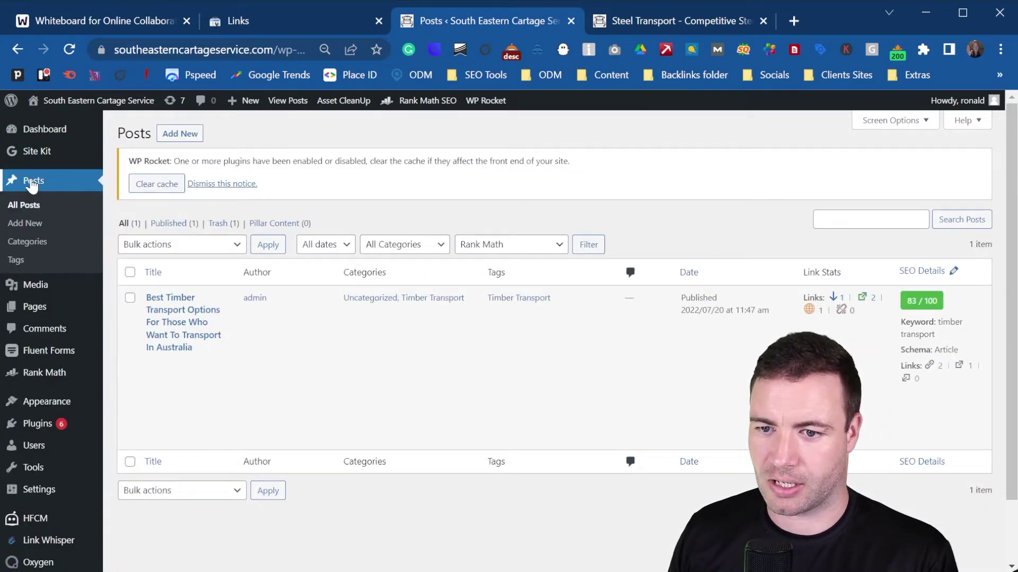
{"action": "left_click", "coordinate": [189, 330]}
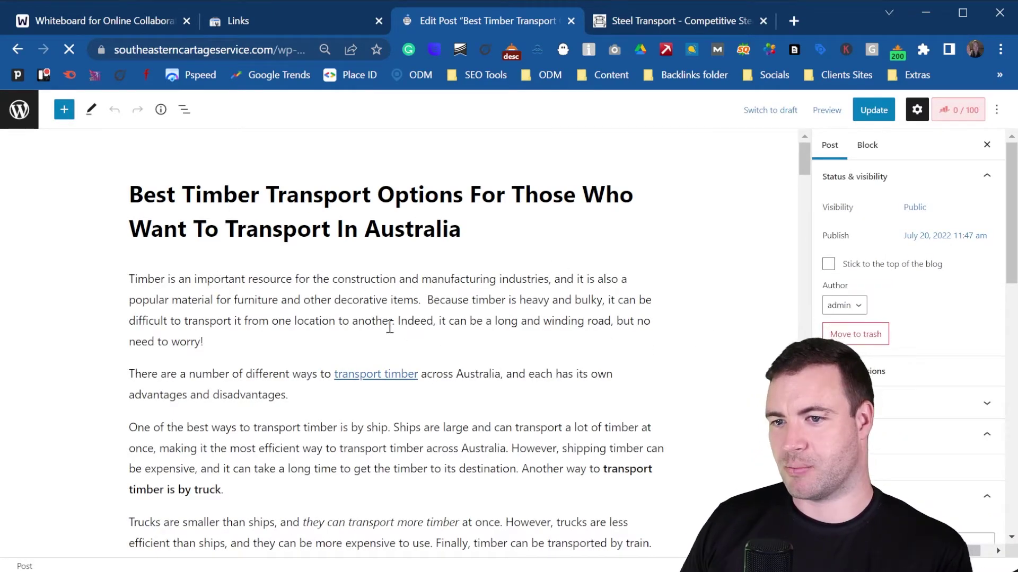
- Review the timber transport post's content and select the first paragraph's opening words
{"action": "scroll", "coordinate": [294, 334], "scroll_direction": "down", "scroll_amount": 3}
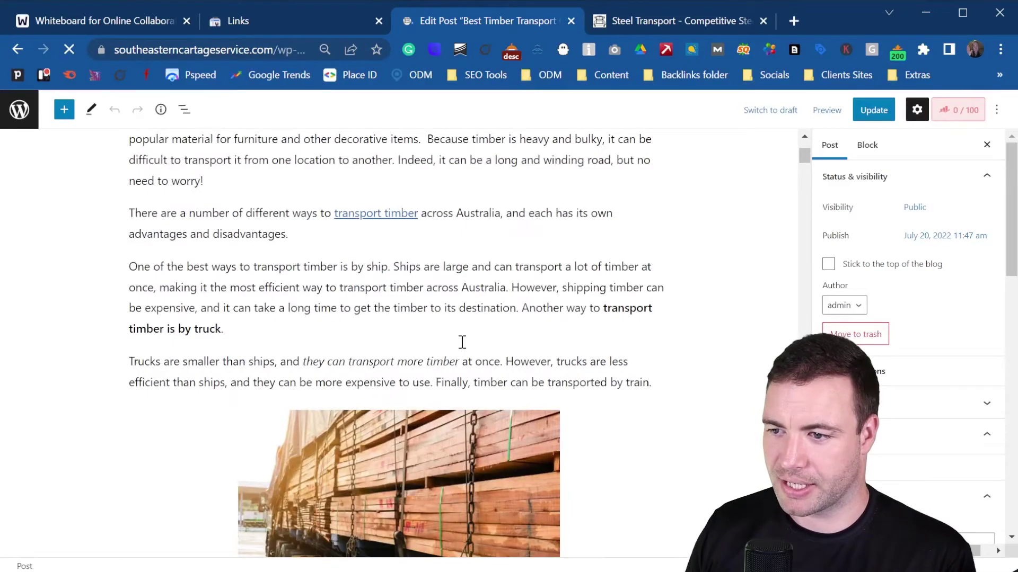
{"action": "scroll", "coordinate": [294, 334], "scroll_direction": "down", "scroll_amount": 1}
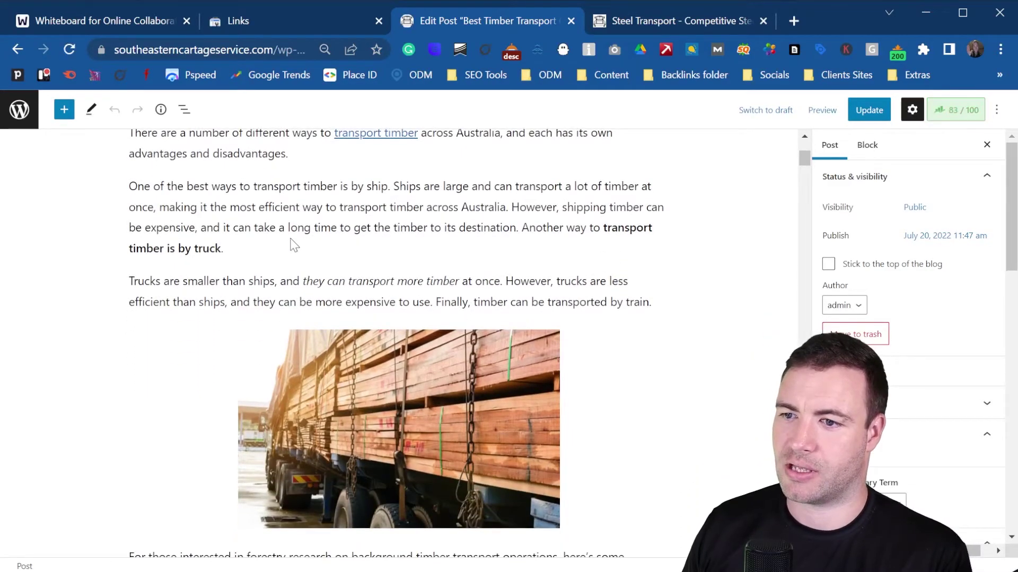
{"action": "scroll", "coordinate": [316, 240], "scroll_direction": "down", "scroll_amount": 8}
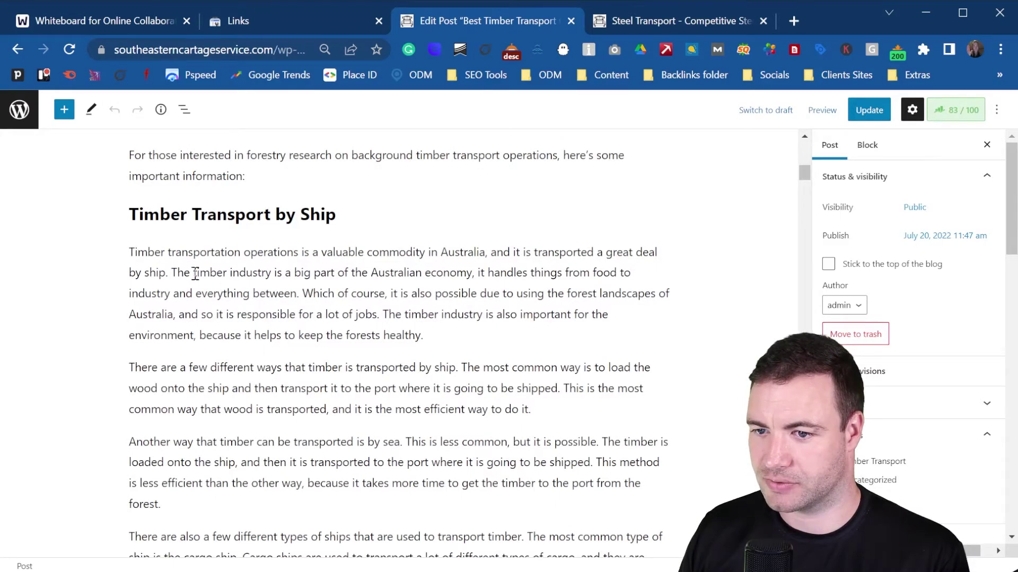
{"action": "scroll", "coordinate": [289, 313], "scroll_direction": "down", "scroll_amount": 3}
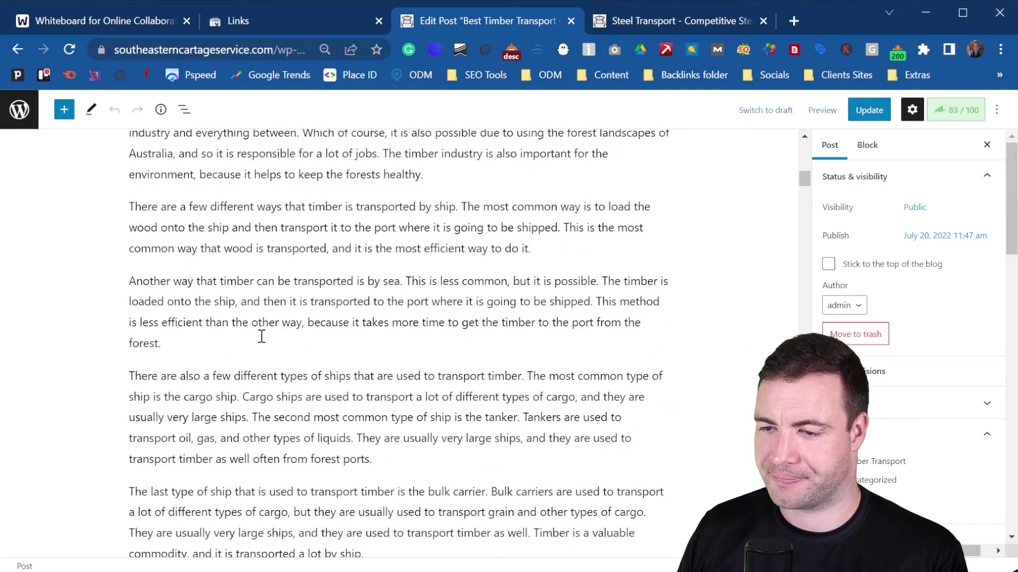
{"action": "scroll", "coordinate": [384, 363], "scroll_direction": "down", "scroll_amount": 2}
{"action": "scroll", "coordinate": [427, 288], "scroll_direction": "up", "scroll_amount": 15}
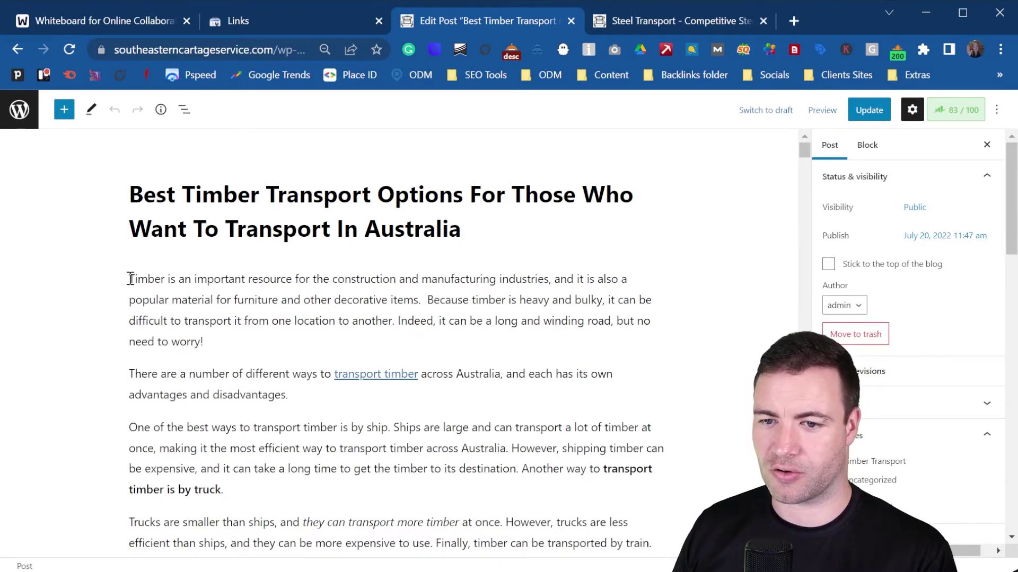
{"action": "left_click", "coordinate": [233, 276]}
{"action": "key", "text": "shift+Home"}
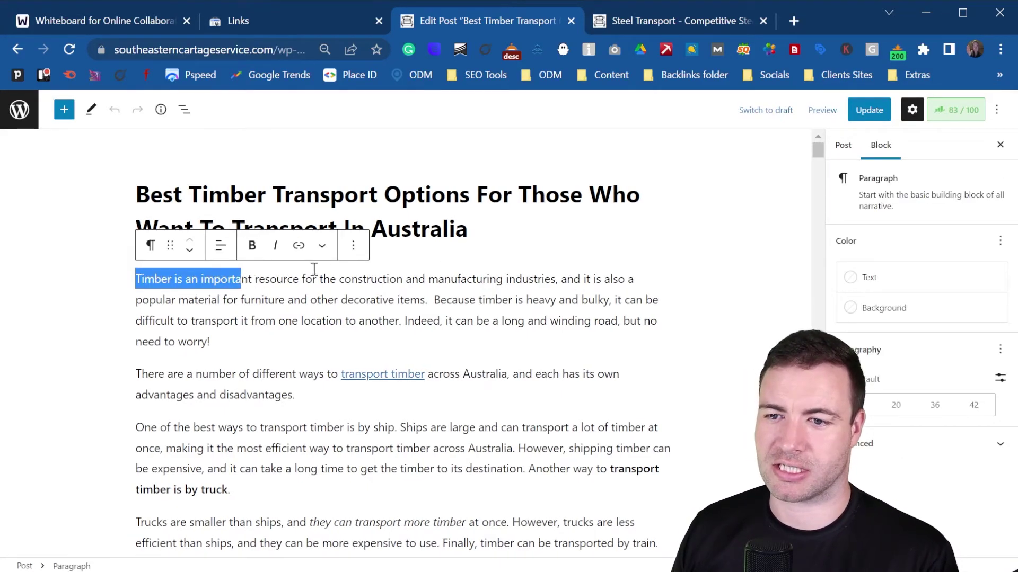
- Trial-link the opening words to the steel transport URL, discard it, and return to the Steel Transport page
{"action": "left_click", "coordinate": [299, 247]}
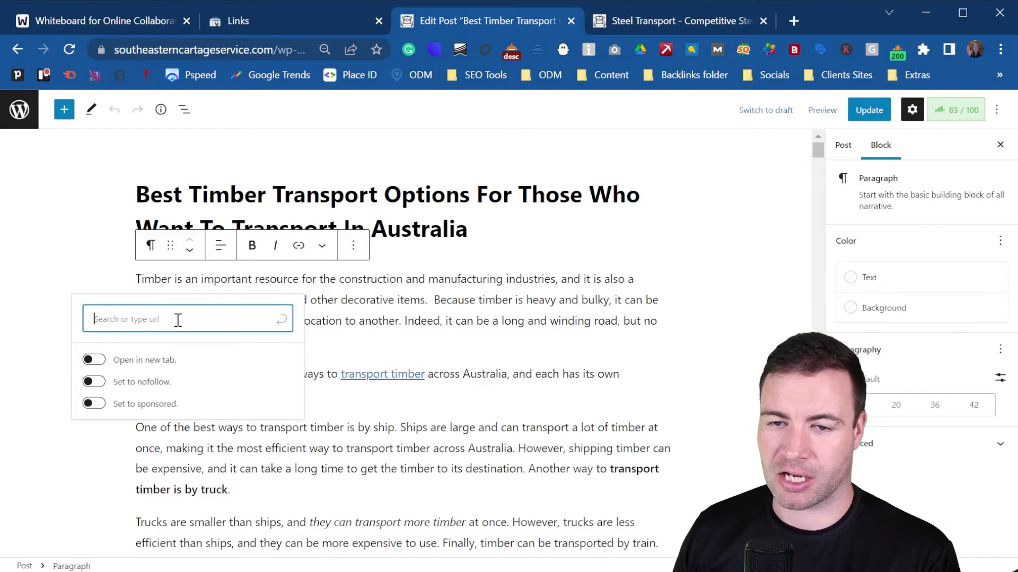
{"action": "type", "text": "https://southeasterncartageservice.com/steel-transport-services/"}
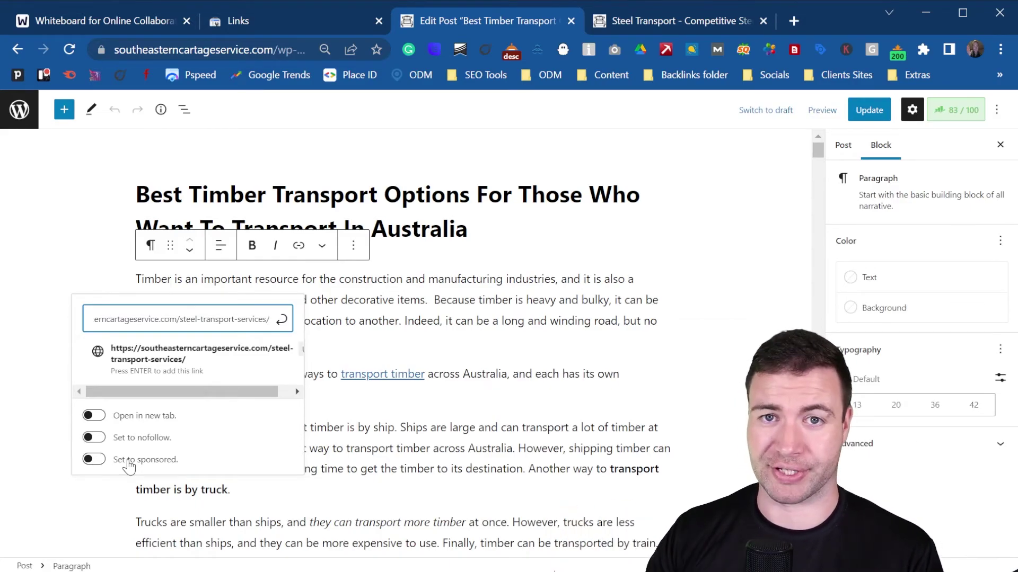
{"action": "key", "text": "Escape"}
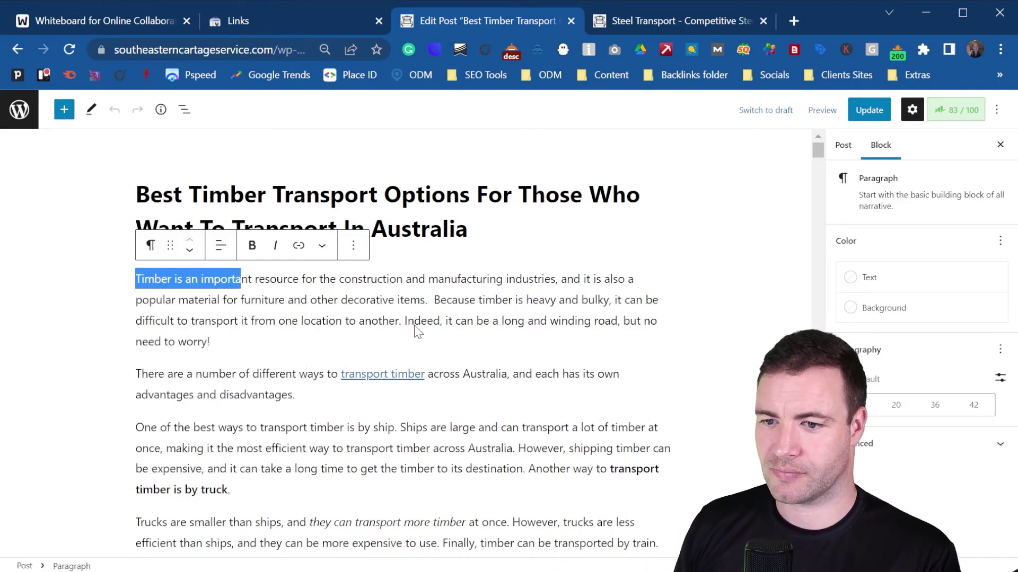
{"action": "left_click", "coordinate": [280, 300]}
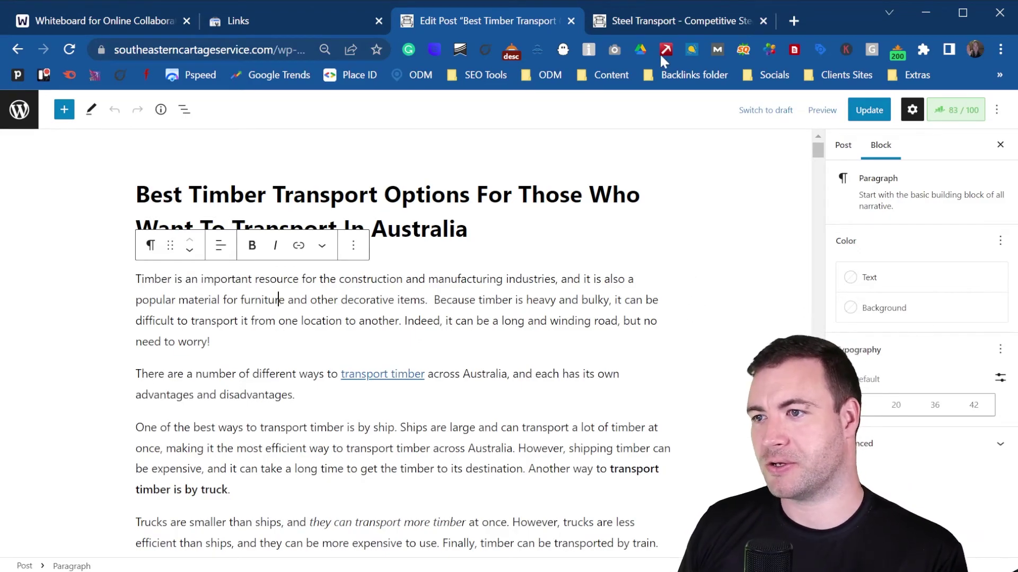
{"action": "left_click", "coordinate": [645, 20]}
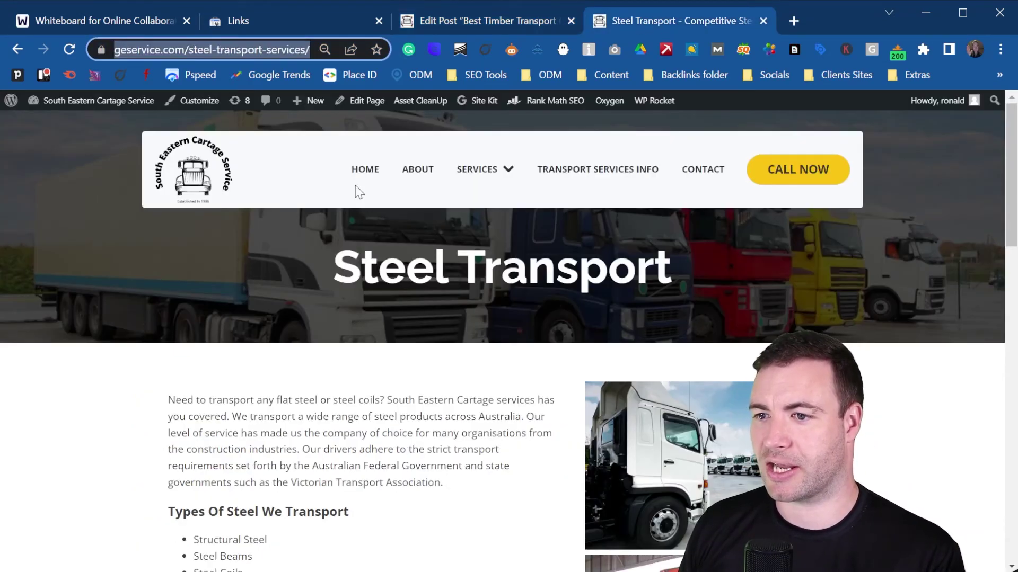
{"action": "left_click", "coordinate": [377, 168]}
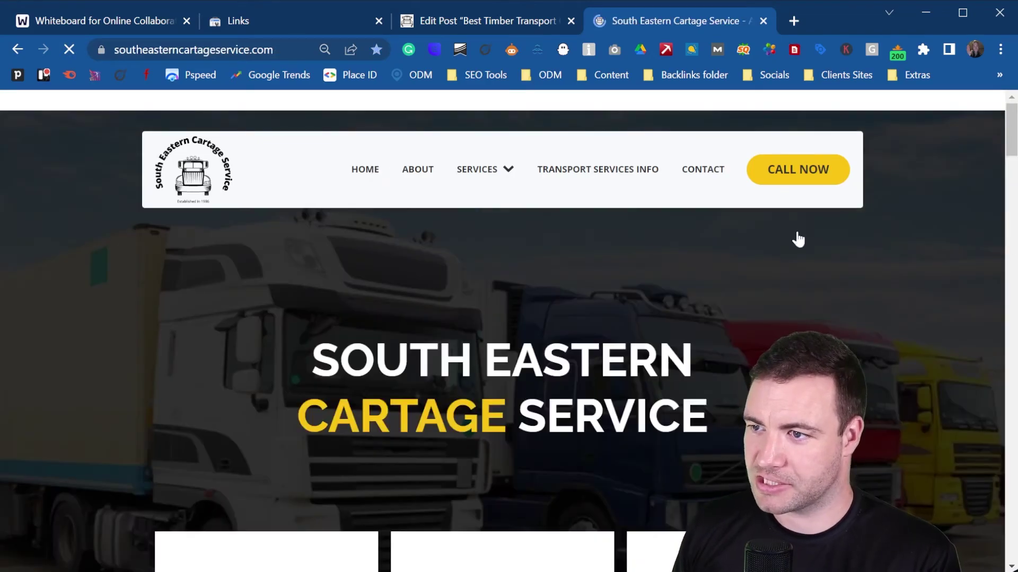
{"action": "scroll", "coordinate": [490, 288], "scroll_direction": "down", "scroll_amount": 15}
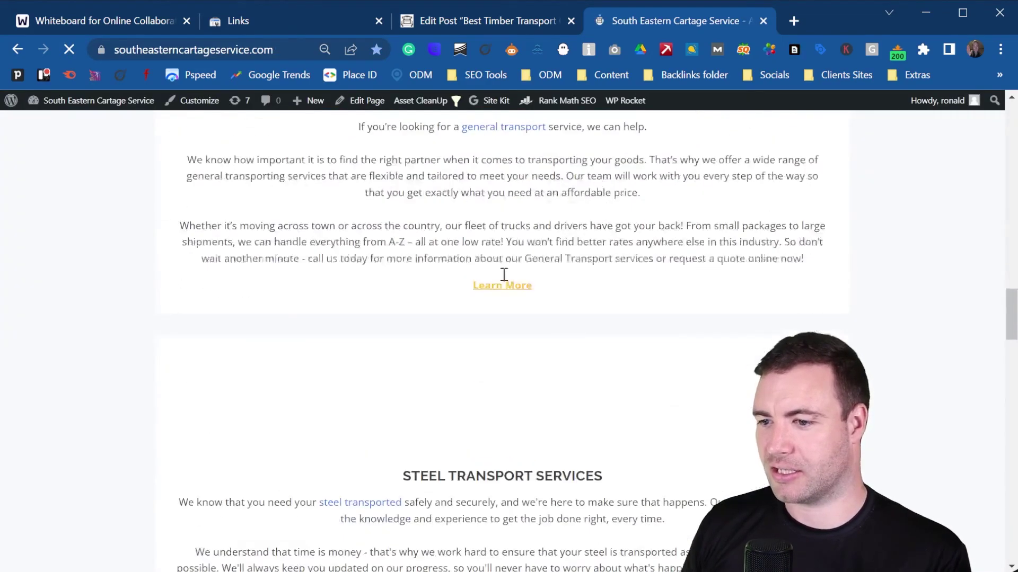
{"action": "scroll", "coordinate": [502, 274], "scroll_direction": "up", "scroll_amount": 5}
{"action": "scroll", "coordinate": [503, 281], "scroll_direction": "up", "scroll_amount": 2}
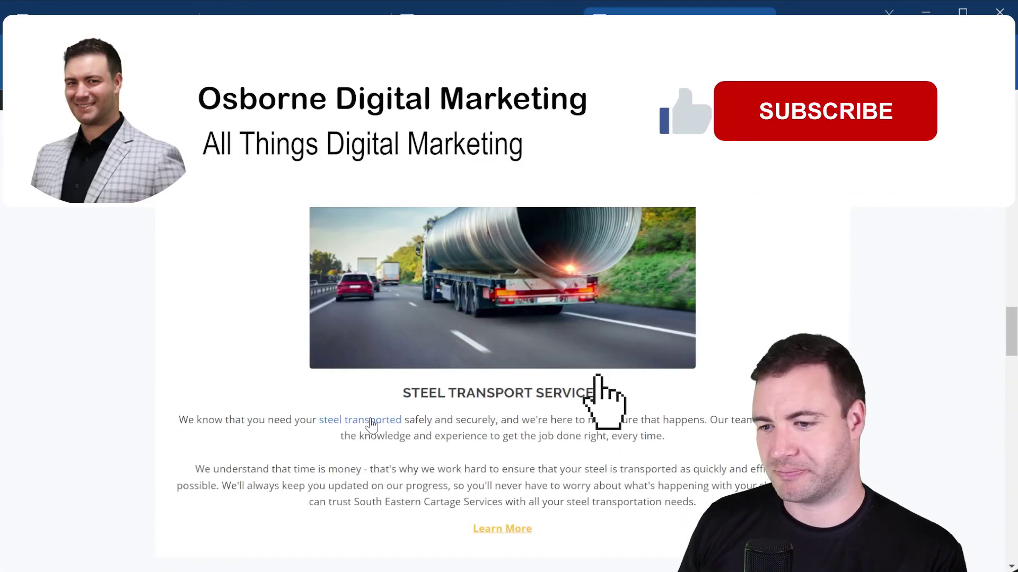
{"action": "left_click", "coordinate": [375, 423]}
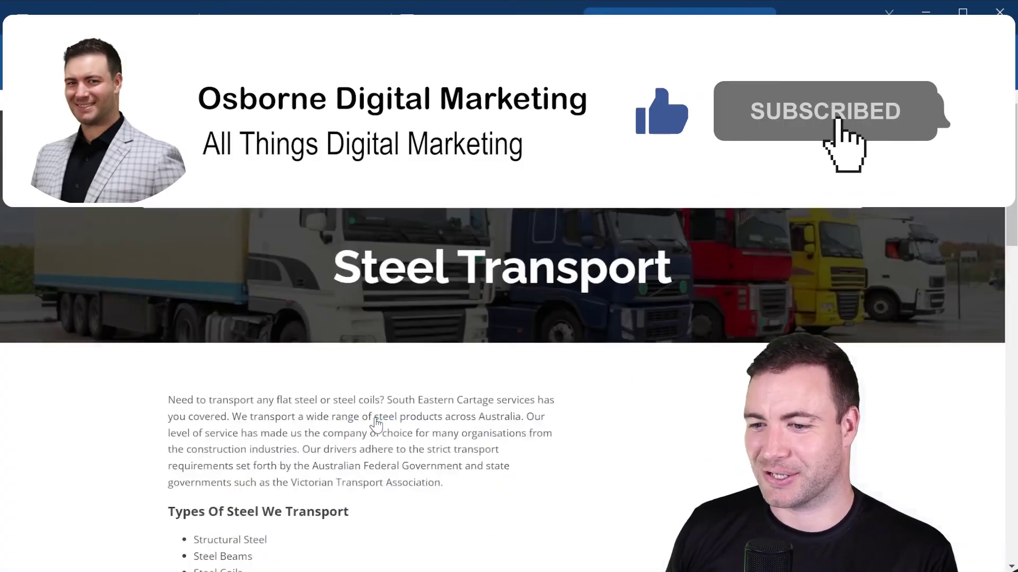